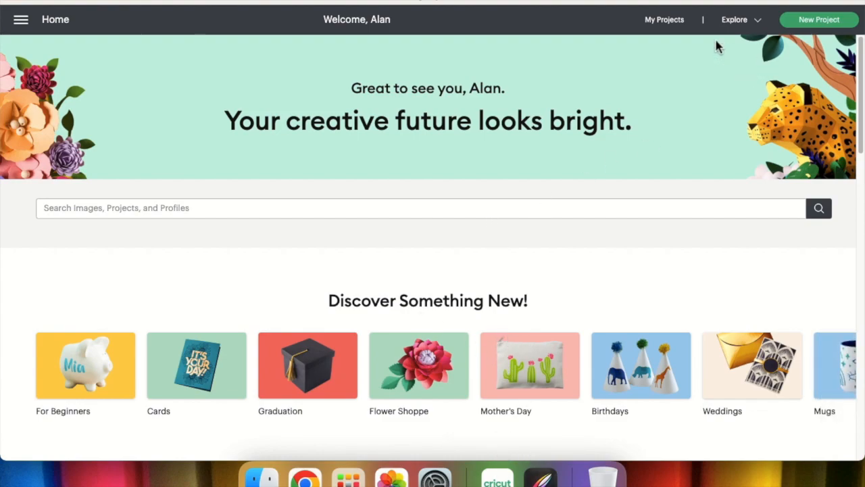
Start a new project and choose bulls sticker.png from the bulls sticker folder on the desktop as the image to upload.
{"action": "left_click", "coordinate": [811, 24]}
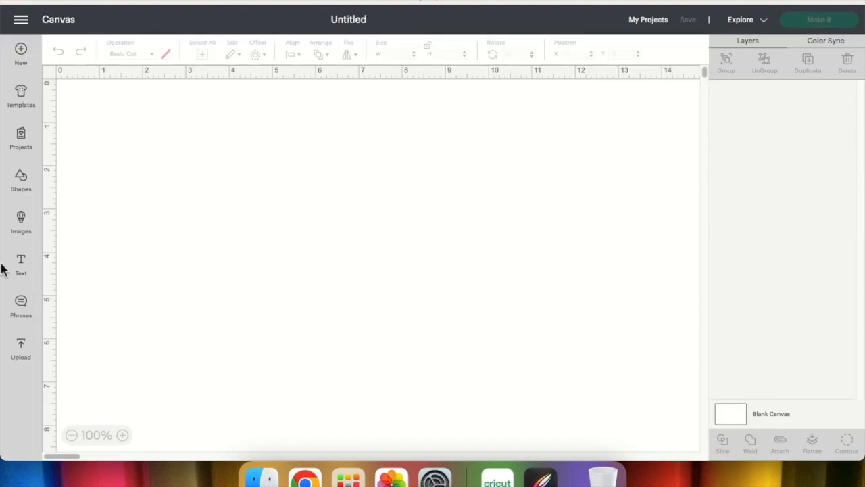
{"action": "left_click", "coordinate": [21, 349]}
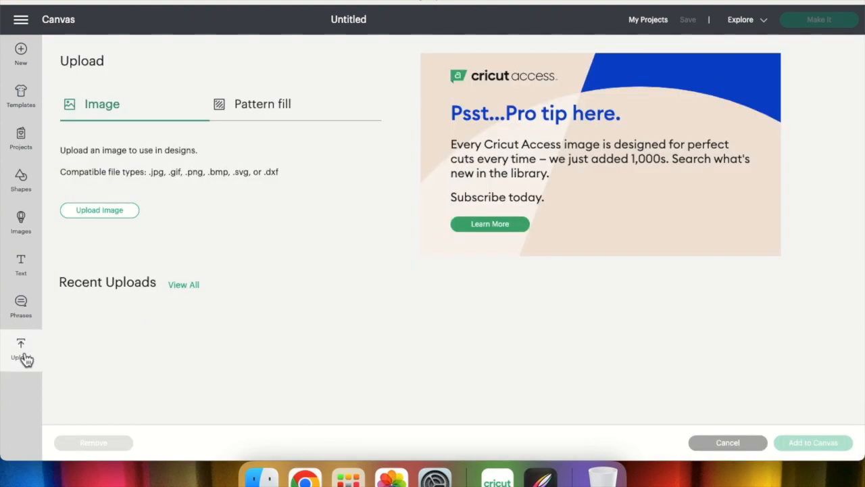
{"action": "left_click", "coordinate": [119, 215]}
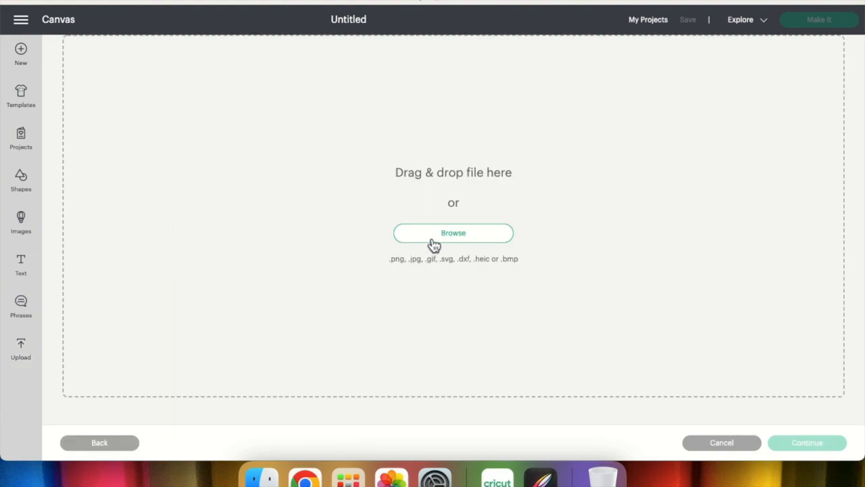
{"action": "left_click", "coordinate": [471, 234]}
{"action": "left_click", "coordinate": [455, 233]}
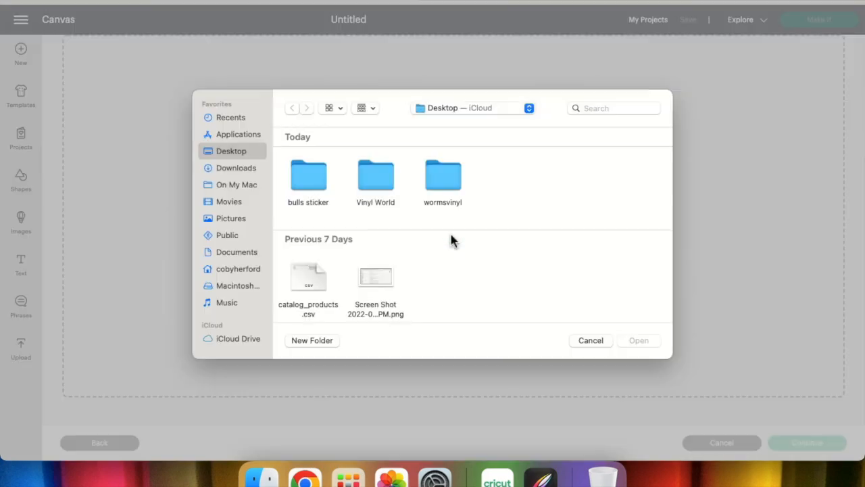
{"action": "double_click", "coordinate": [325, 169]}
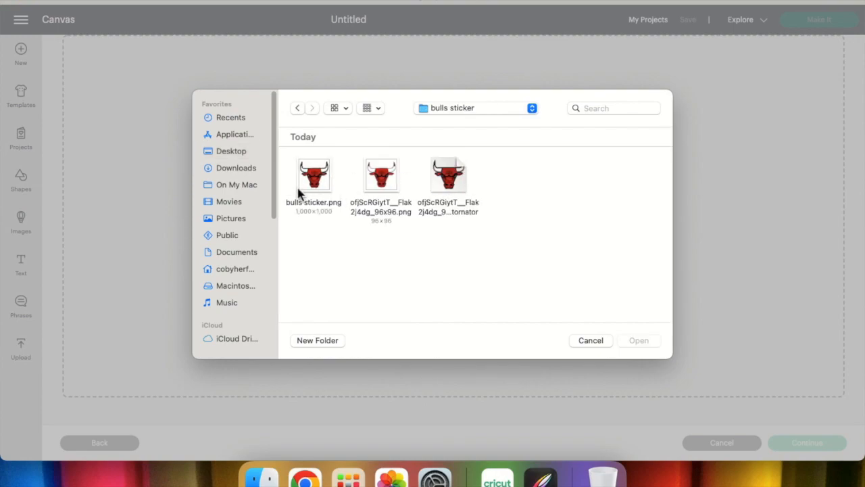
{"action": "double_click", "coordinate": [315, 177]}
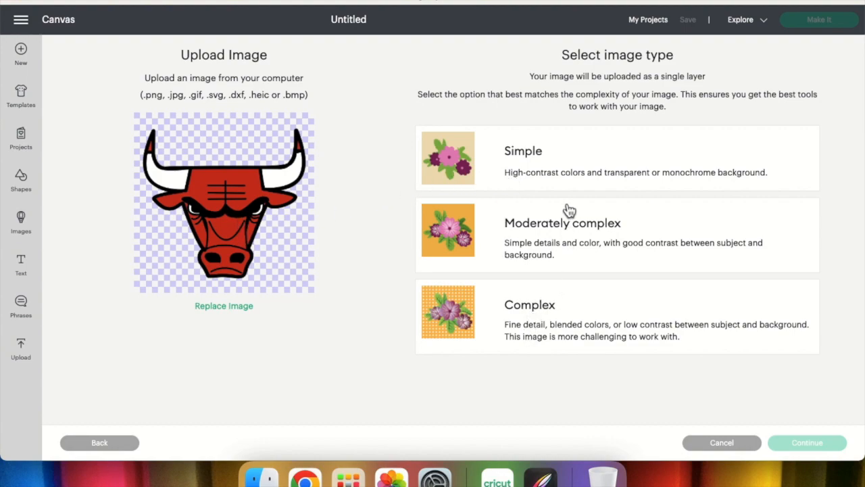
Set the bull image's type to Simple and continue to the background removal stage.
{"action": "left_click", "coordinate": [526, 236]}
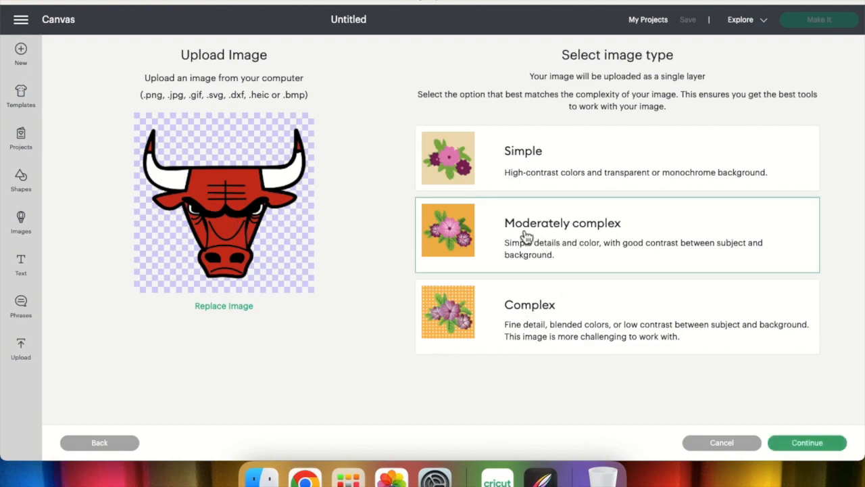
{"action": "left_click", "coordinate": [597, 168]}
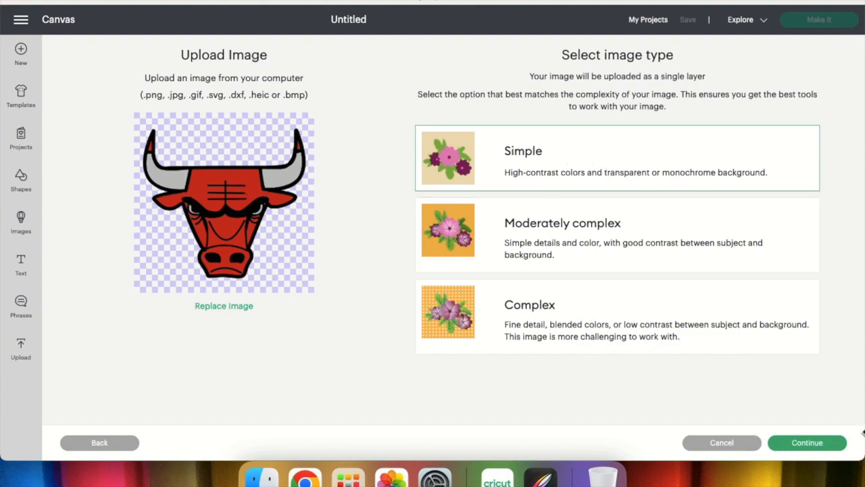
{"action": "left_click", "coordinate": [800, 446]}
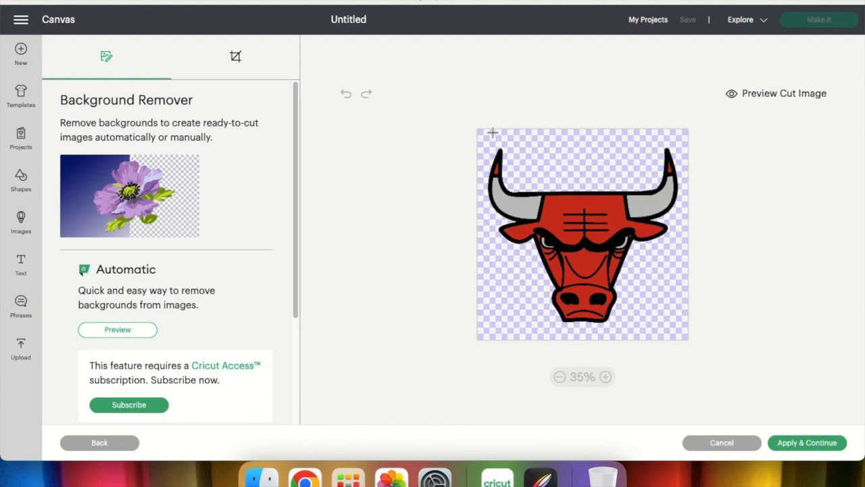
Check the bull image's edges up close, accept it without removing any background, and upload it as a Print Then Cut image.
{"action": "left_click", "coordinate": [606, 376]}
{"action": "left_click", "coordinate": [606, 376]}
{"action": "left_click", "coordinate": [606, 376]}
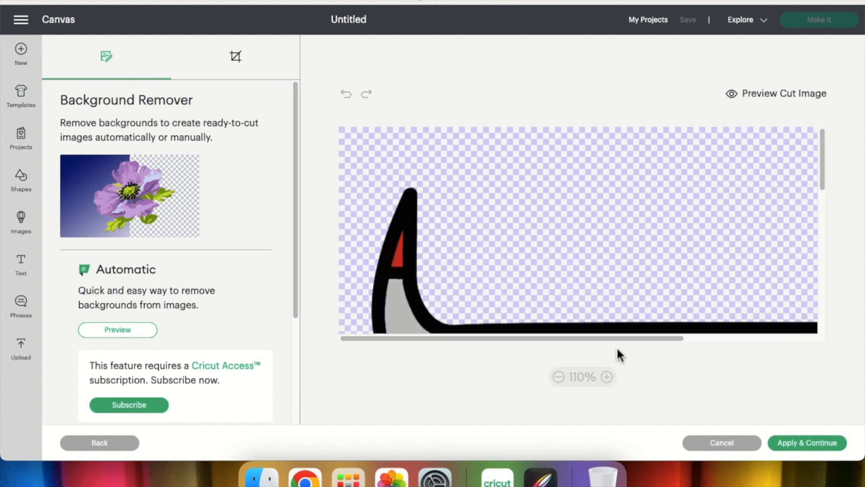
{"action": "left_click", "coordinate": [560, 376]}
{"action": "left_click", "coordinate": [560, 377]}
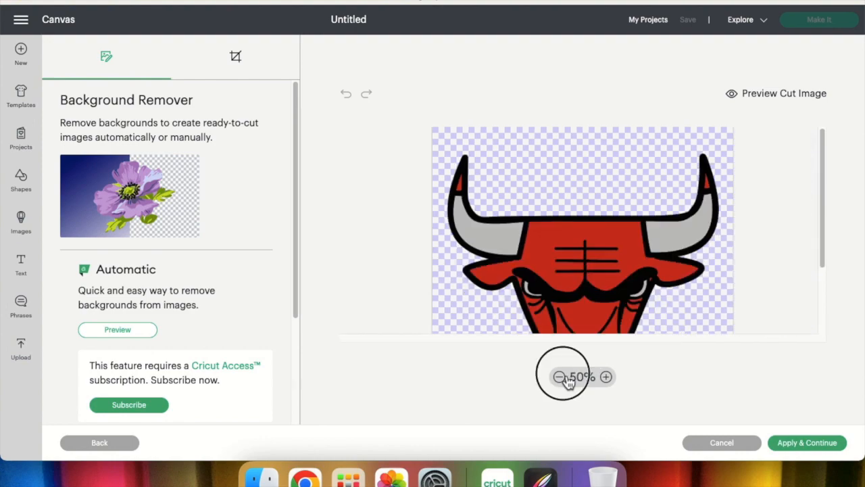
{"action": "left_click", "coordinate": [559, 376]}
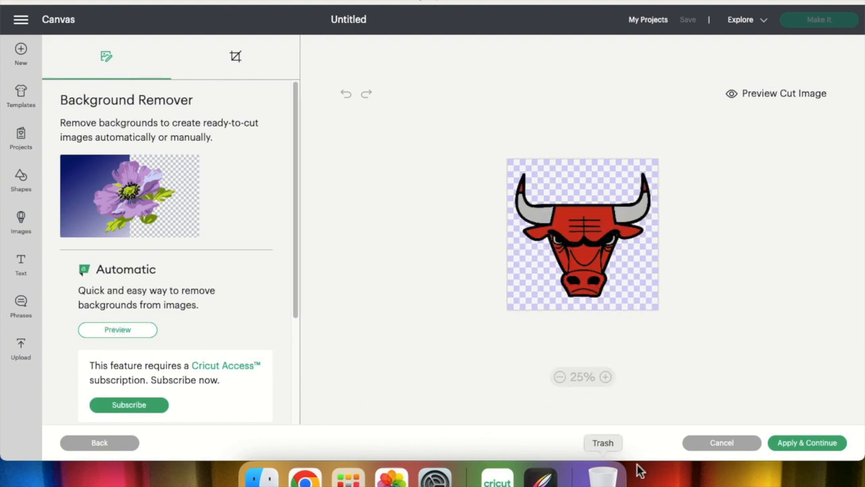
{"action": "left_click", "coordinate": [804, 444]}
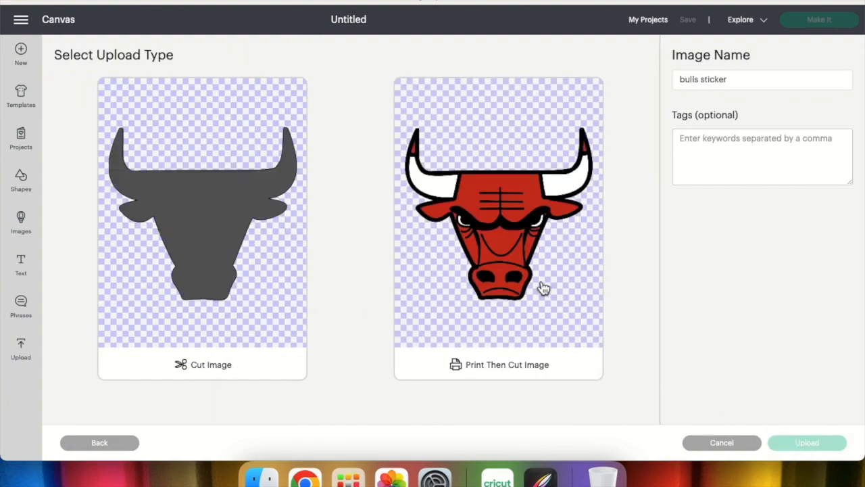
{"action": "left_click", "coordinate": [504, 363]}
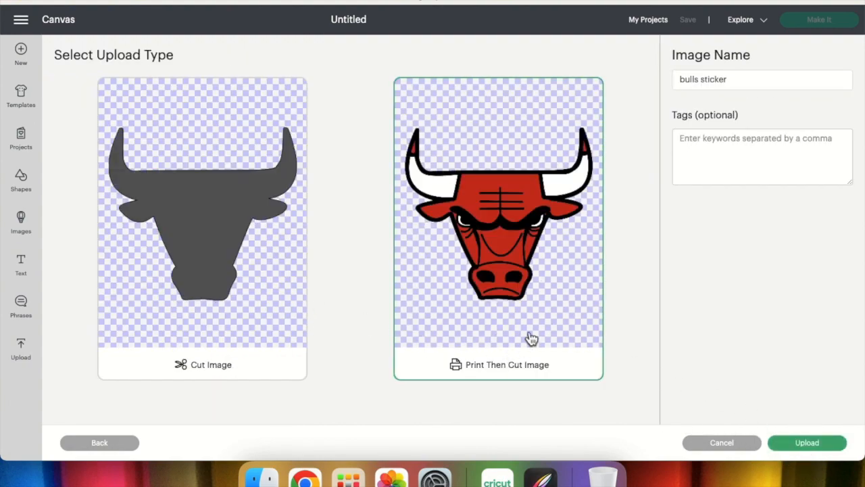
{"action": "left_click", "coordinate": [821, 445]}
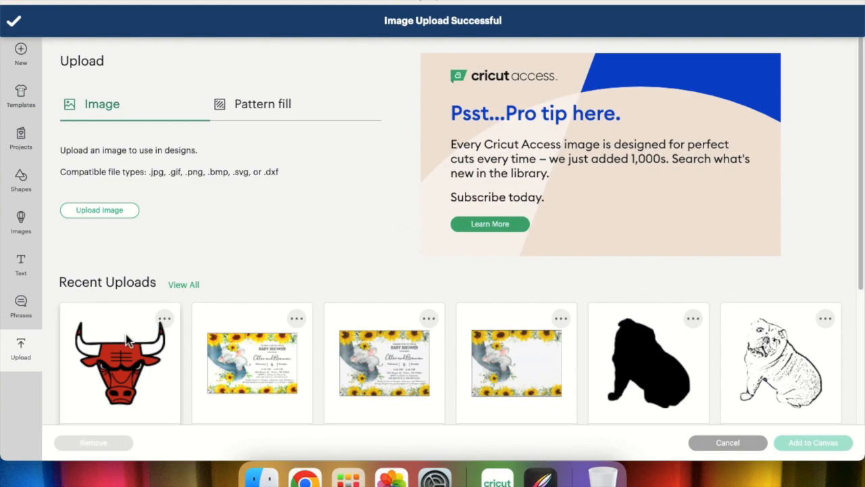
Add the uploaded bull image to the canvas and place it at about X 1.24, Y 0.85.
{"action": "left_click", "coordinate": [25, 54]}
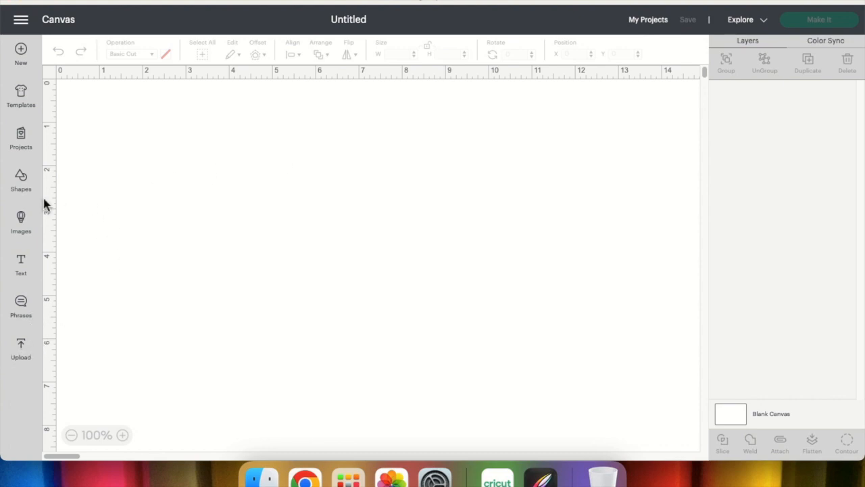
{"action": "left_click", "coordinate": [26, 353]}
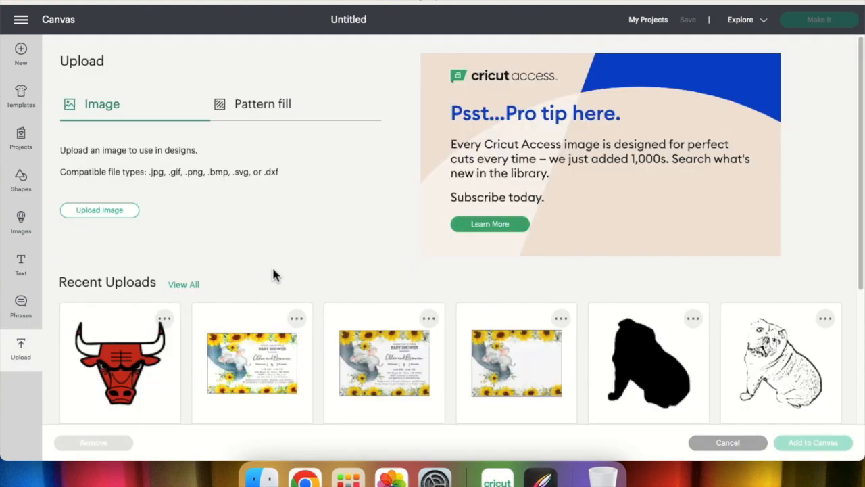
{"action": "left_click", "coordinate": [135, 355]}
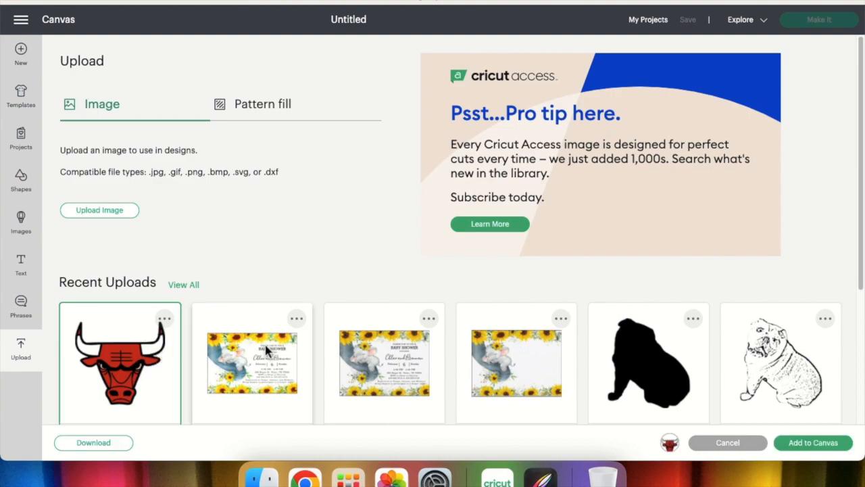
{"action": "left_click", "coordinate": [814, 447]}
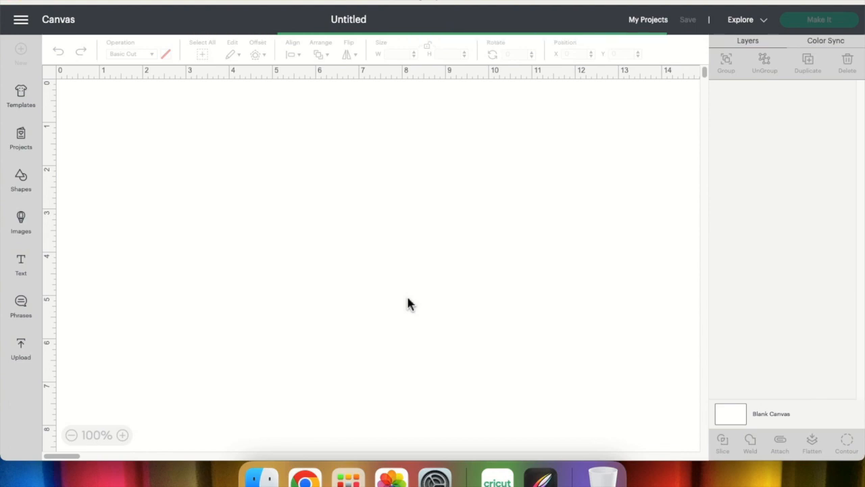
{"action": "left_click_drag", "start_coordinate": [229, 207], "coordinate": [262, 218]}
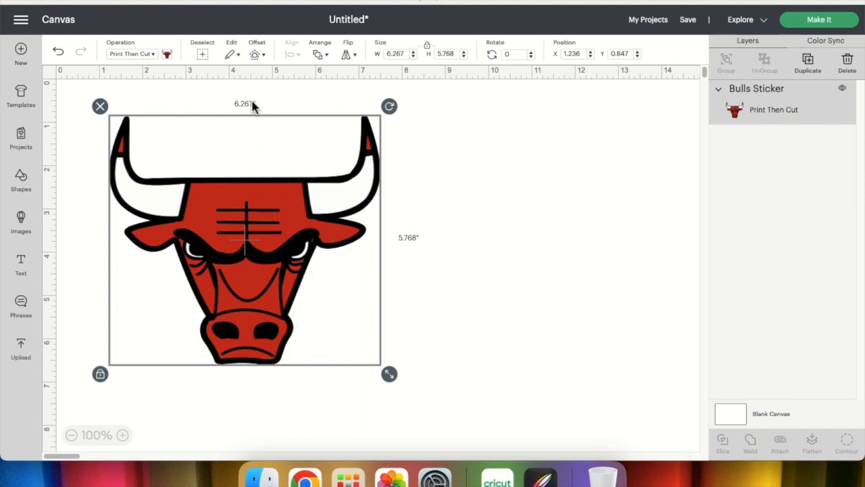
Create an offset of 0.111 in around the bull image.
{"action": "left_click", "coordinate": [264, 61]}
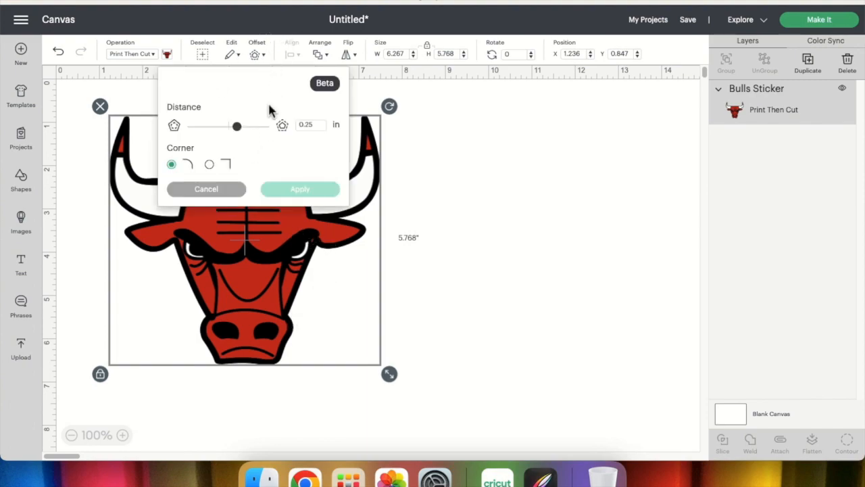
{"action": "left_click_drag", "start_coordinate": [241, 134], "coordinate": [235, 136]}
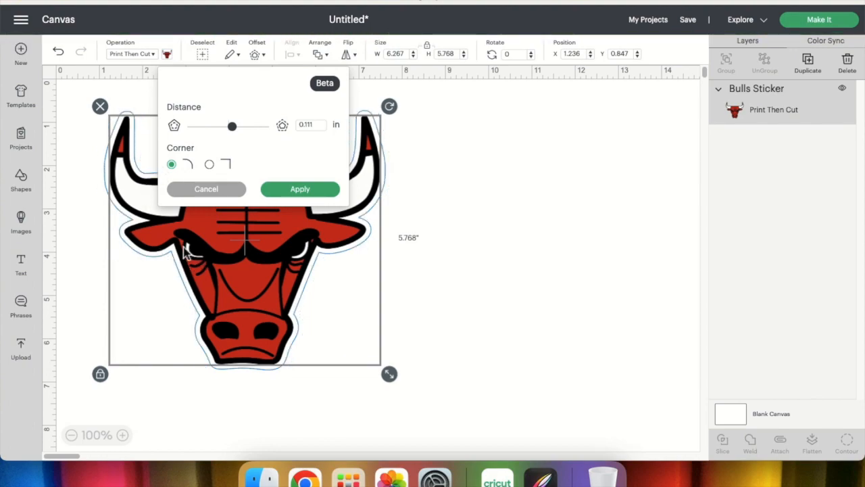
{"action": "left_click", "coordinate": [300, 193]}
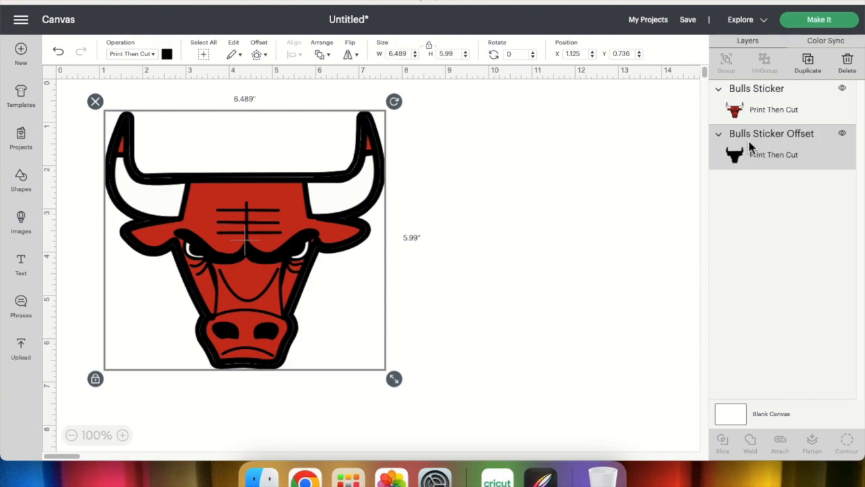
Change the offset layer's print color to white and deselect it.
{"action": "left_click", "coordinate": [170, 55]}
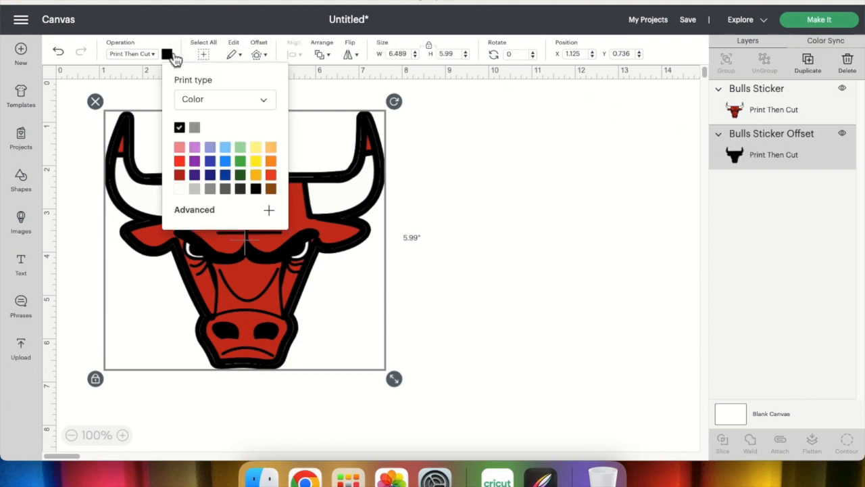
{"action": "left_click", "coordinate": [181, 190]}
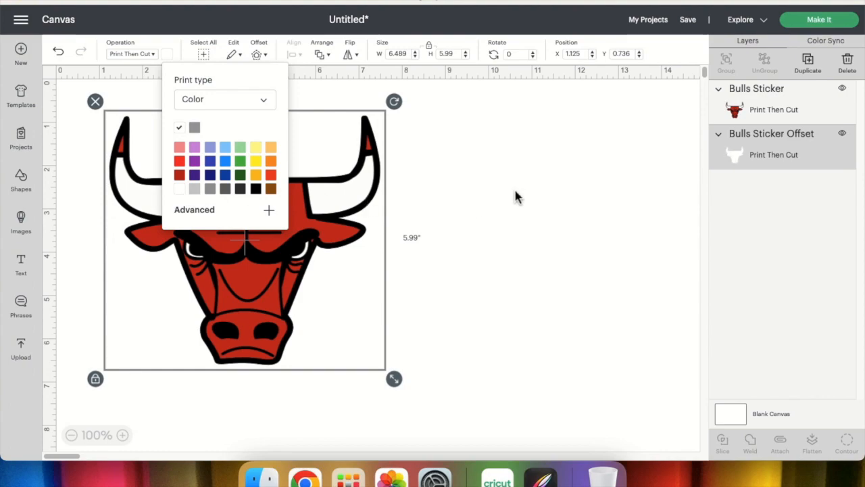
{"action": "left_click", "coordinate": [507, 405]}
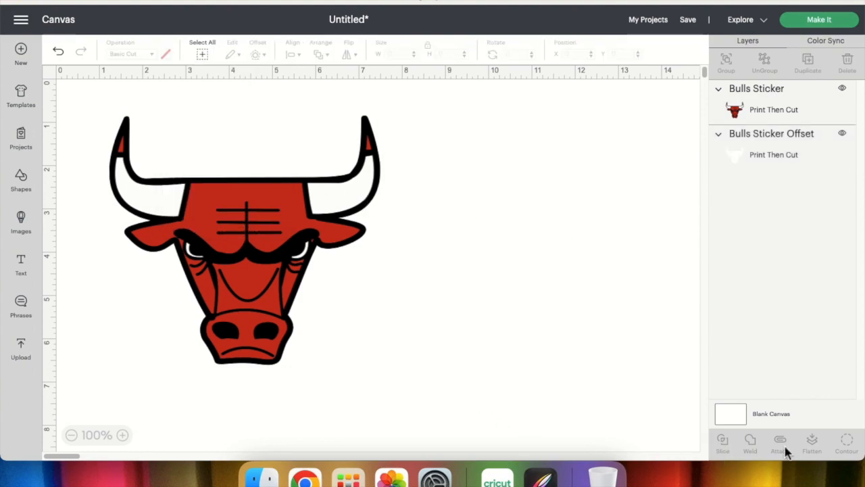
Change the canvas background color to light periwinkle blue so the white border stands out.
{"action": "left_click", "coordinate": [732, 408]}
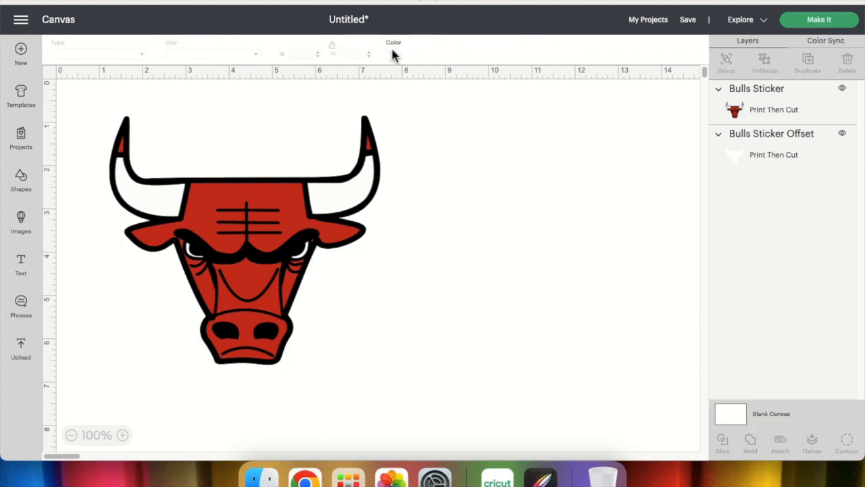
{"action": "left_click", "coordinate": [395, 56]}
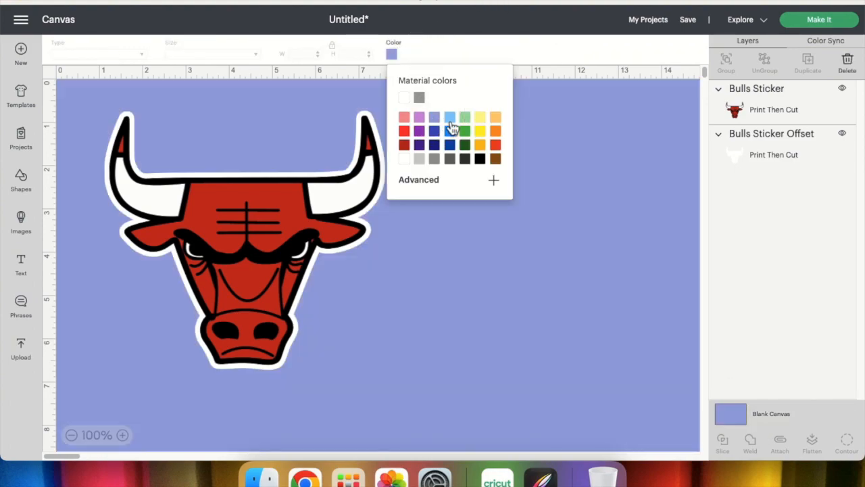
{"action": "left_click", "coordinate": [435, 119]}
Select both the bull image and its offset and flatten them into one printable layer.
{"action": "left_click_drag", "start_coordinate": [74, 85], "coordinate": [503, 449]}
{"action": "left_click_drag", "start_coordinate": [414, 269], "coordinate": [432, 258]}
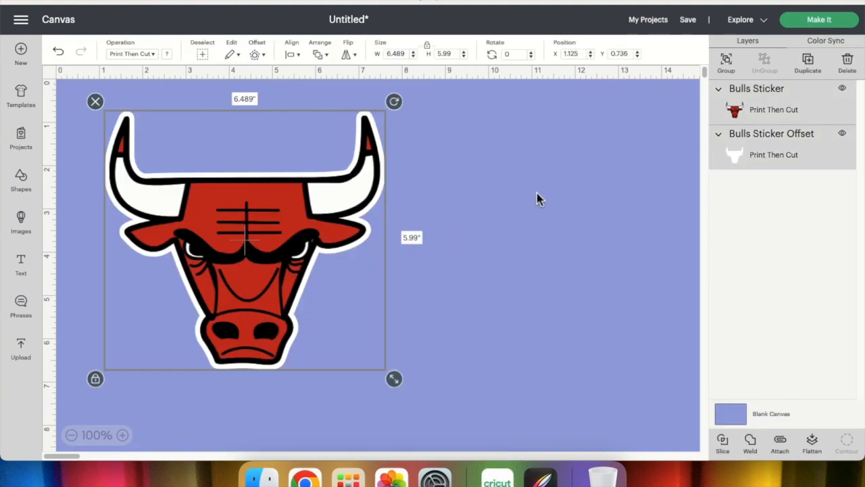
{"action": "left_click", "coordinate": [816, 449]}
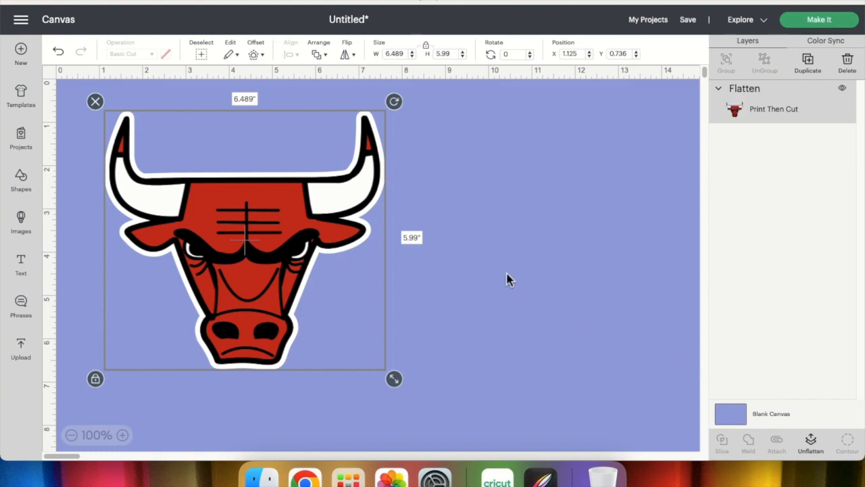
Move the flattened sticker around the canvas and leave it at about X 1.18, Y 1.
{"action": "left_click_drag", "start_coordinate": [310, 268], "coordinate": [455, 269]}
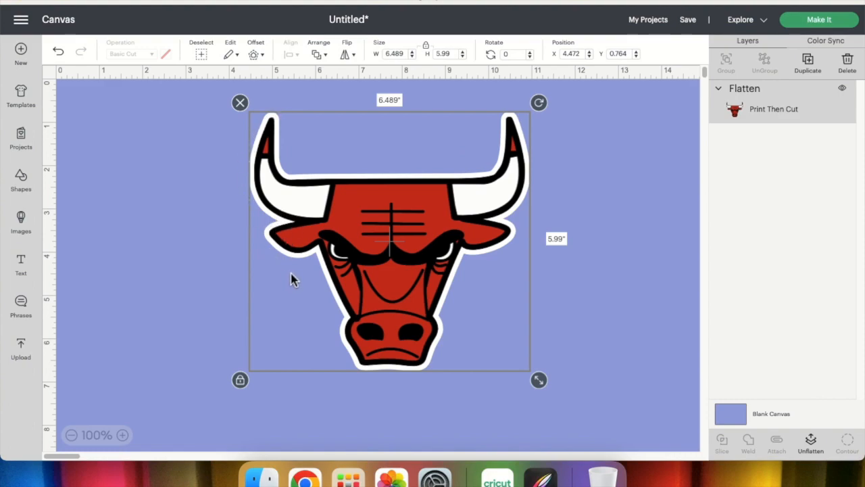
{"action": "left_click_drag", "start_coordinate": [373, 128], "coordinate": [194, 113]}
{"action": "left_click_drag", "start_coordinate": [305, 194], "coordinate": [343, 220]}
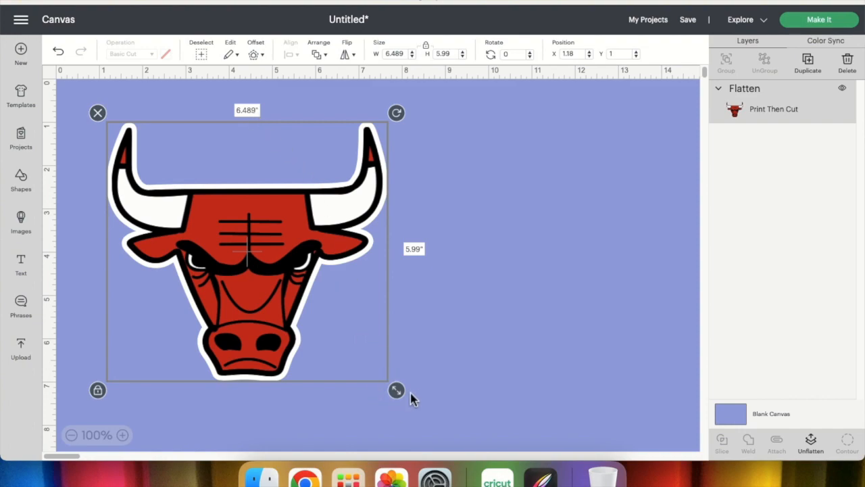
Enlarge the sticker to about 8.04 by 7.43 in and open the size warning on its layer.
{"action": "left_click_drag", "start_coordinate": [395, 393], "coordinate": [463, 443]}
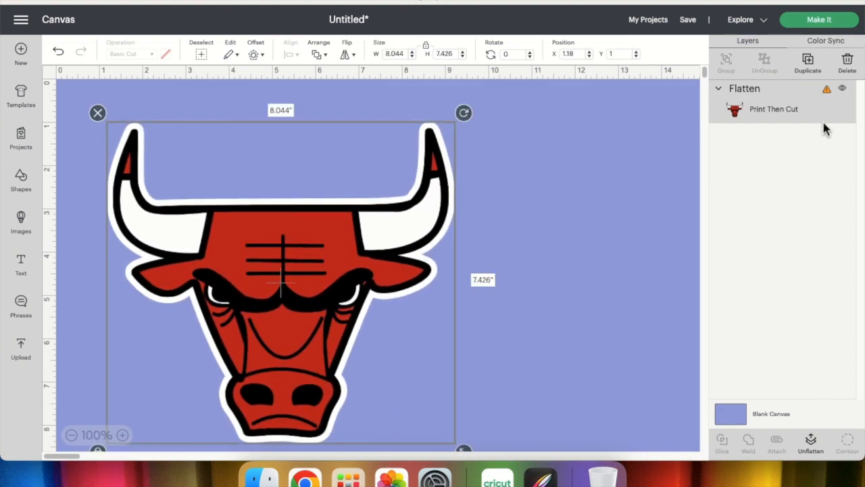
{"action": "left_click", "coordinate": [827, 91]}
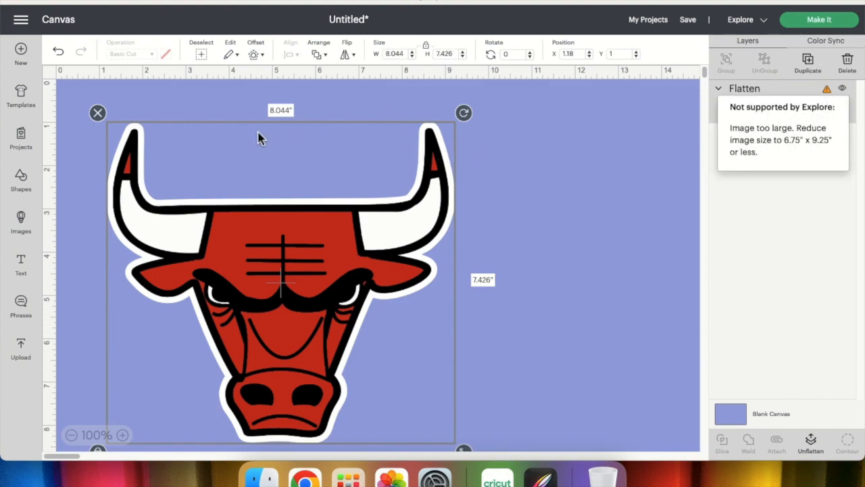
Shrink the sticker proportionally to about 7.25 by 6.69 in and move it to about X 0.82, Y 0.39.
{"action": "left_click_drag", "start_coordinate": [463, 450], "coordinate": [425, 422]}
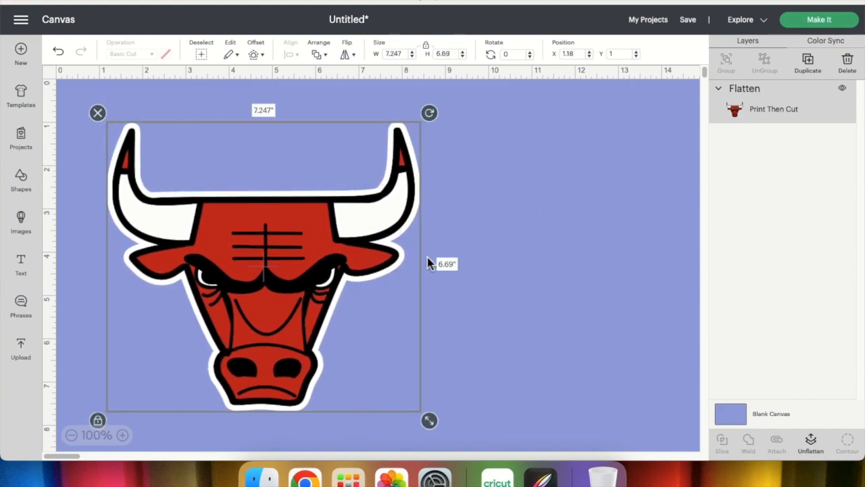
{"action": "left_click_drag", "start_coordinate": [284, 263], "coordinate": [259, 232]}
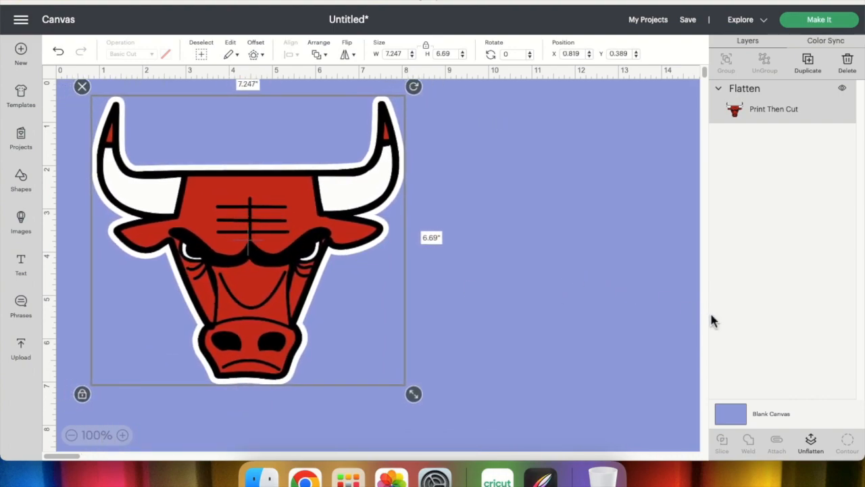